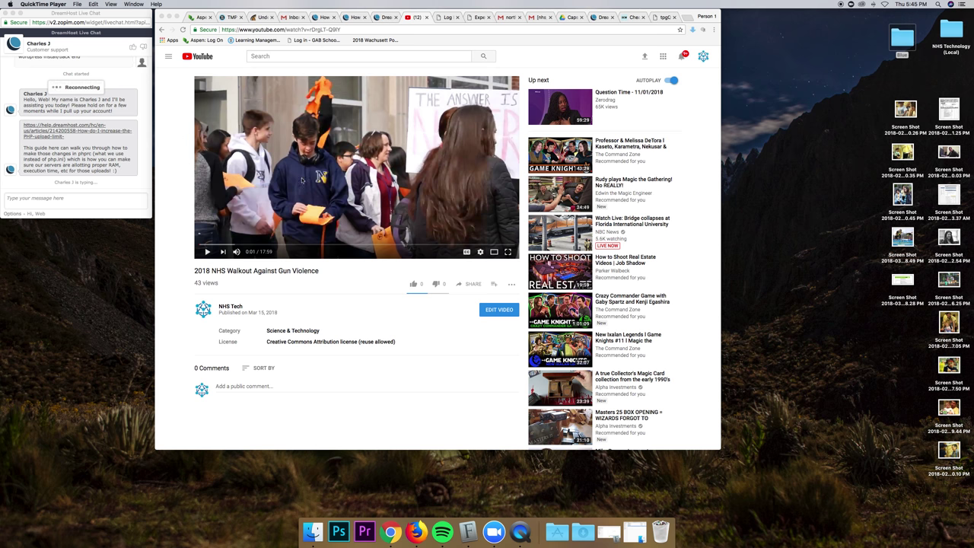
- Raise the video to a higher resolution, jump to 5:57, and screenshot the frame
{"action": "left_click", "coordinate": [481, 254]}
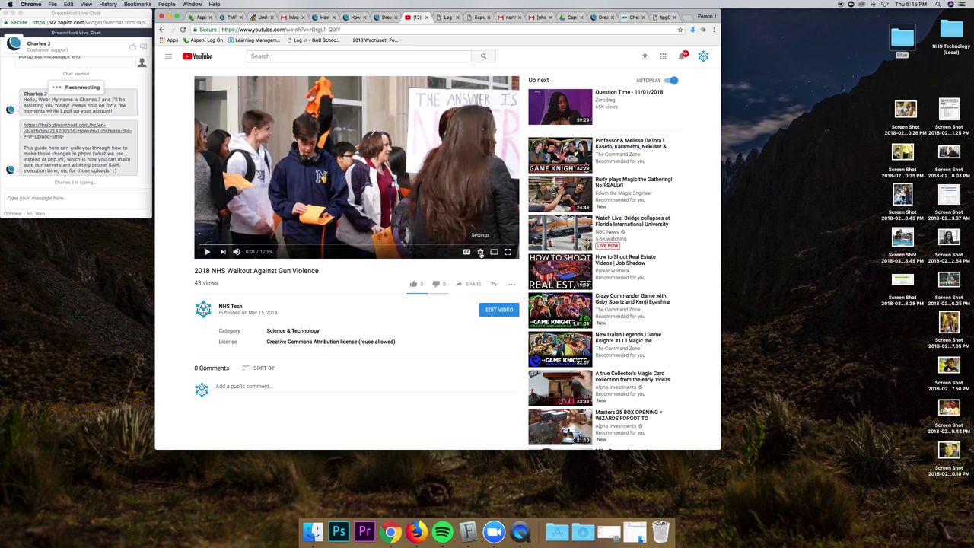
{"action": "left_click", "coordinate": [480, 253]}
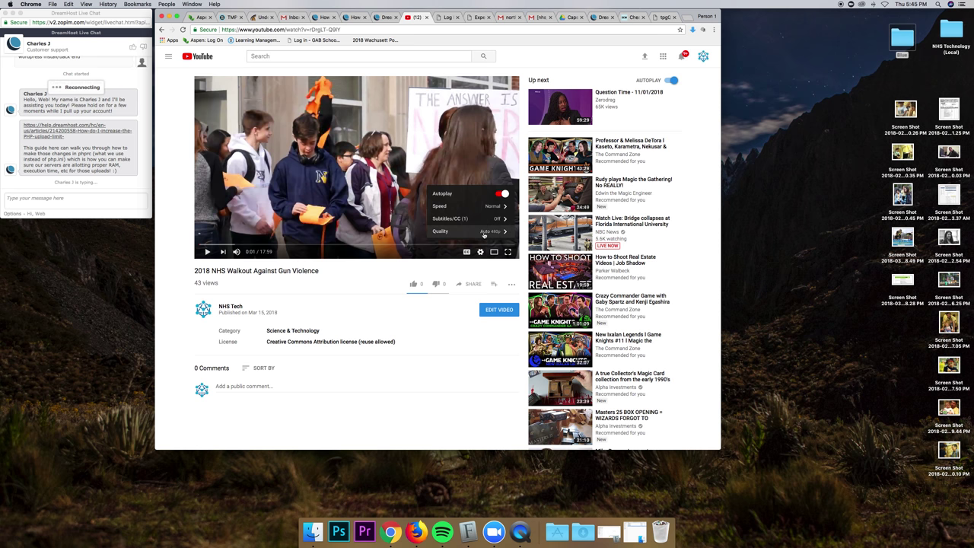
{"action": "left_click", "coordinate": [484, 231]}
{"action": "left_click", "coordinate": [494, 157]}
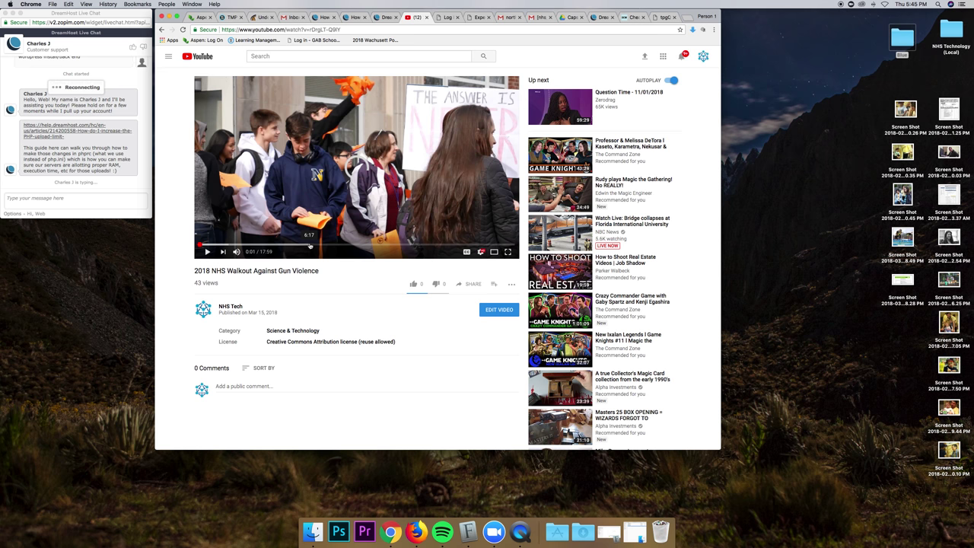
{"action": "left_click", "coordinate": [304, 244]}
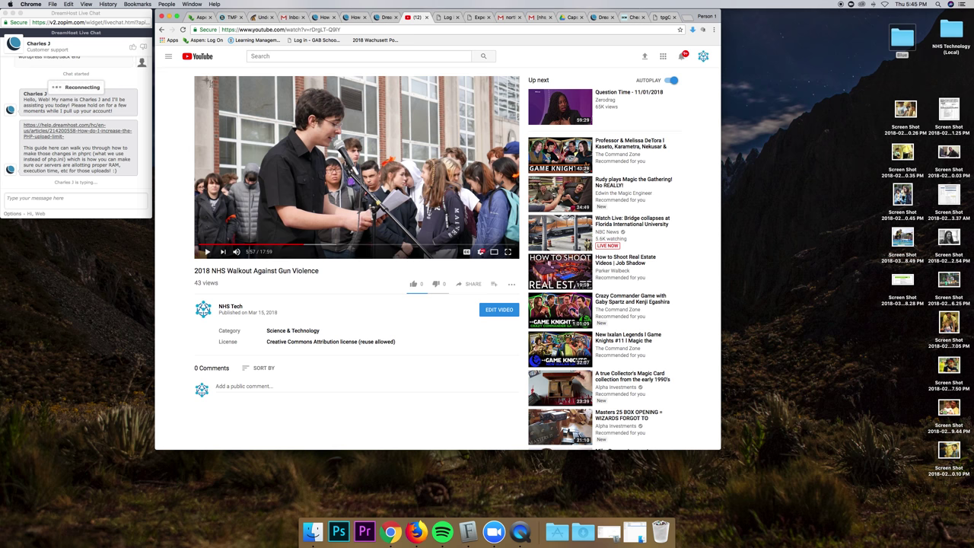
{"action": "left_click_drag", "start_coordinate": [207, 77], "coordinate": [505, 241]}
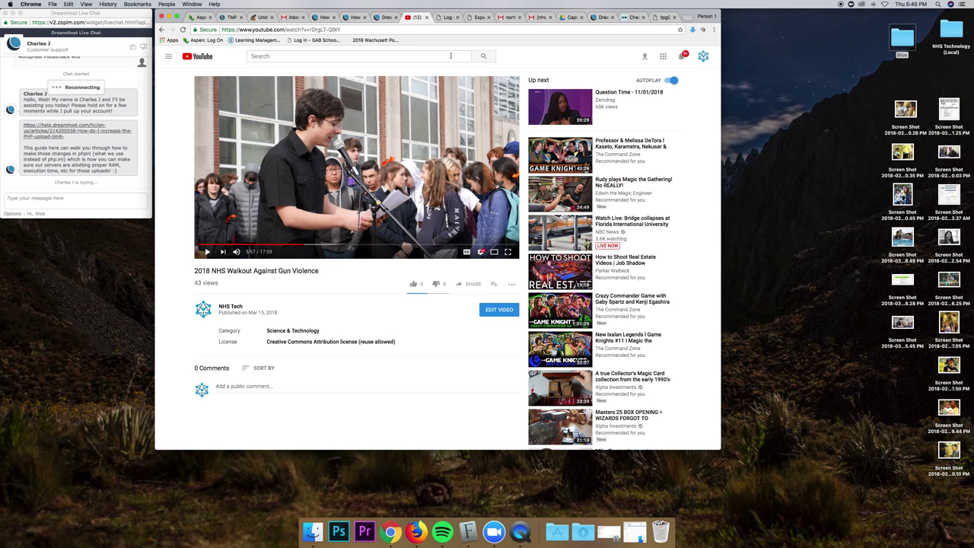
- Show the video's Share > Embed code and select the whole iframe snippet
{"action": "left_click", "coordinate": [468, 284]}
{"action": "left_click", "coordinate": [582, 376]}
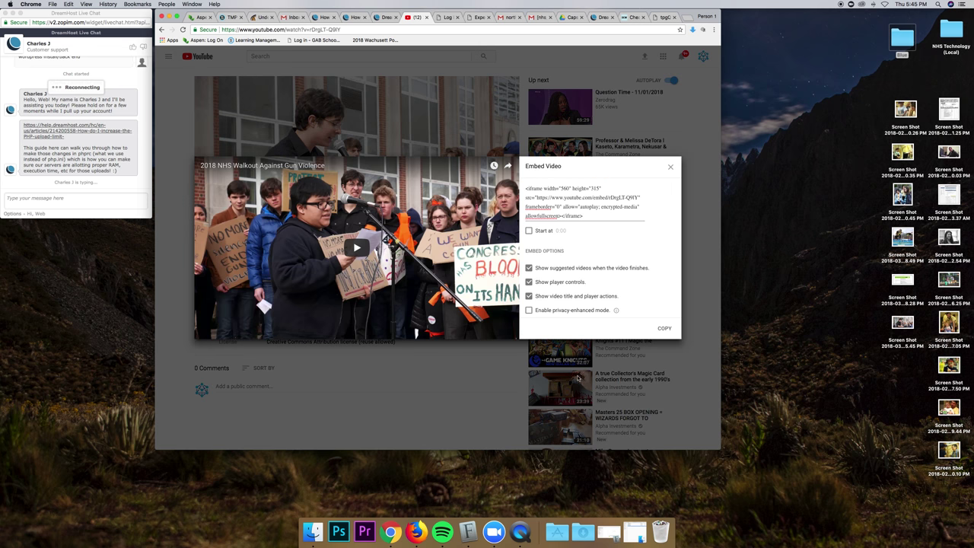
{"action": "left_click_drag", "start_coordinate": [576, 219], "coordinate": [514, 188]}
{"action": "key", "text": "super+c"}
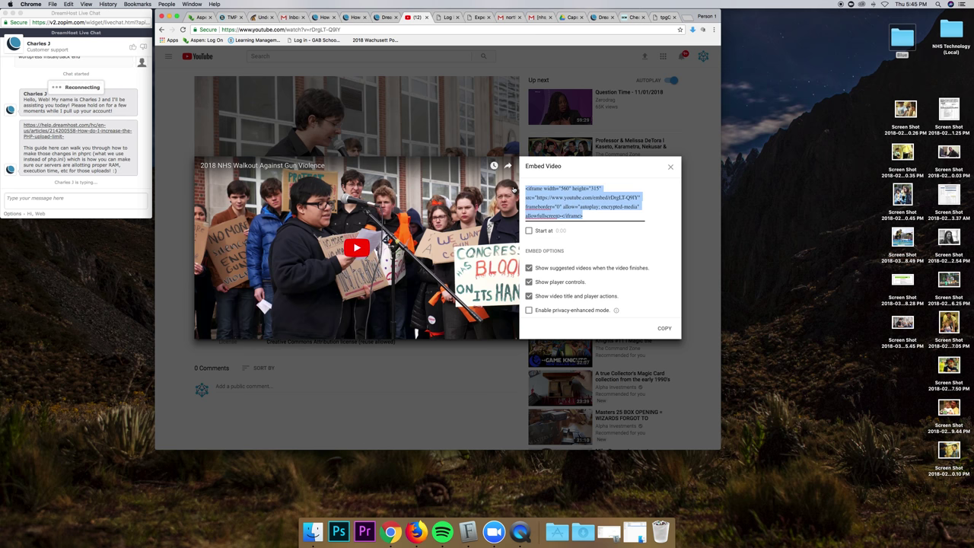
- Log in through wp-login.php and open a blank Posts > Add New editor
{"action": "left_click", "coordinate": [448, 17]}
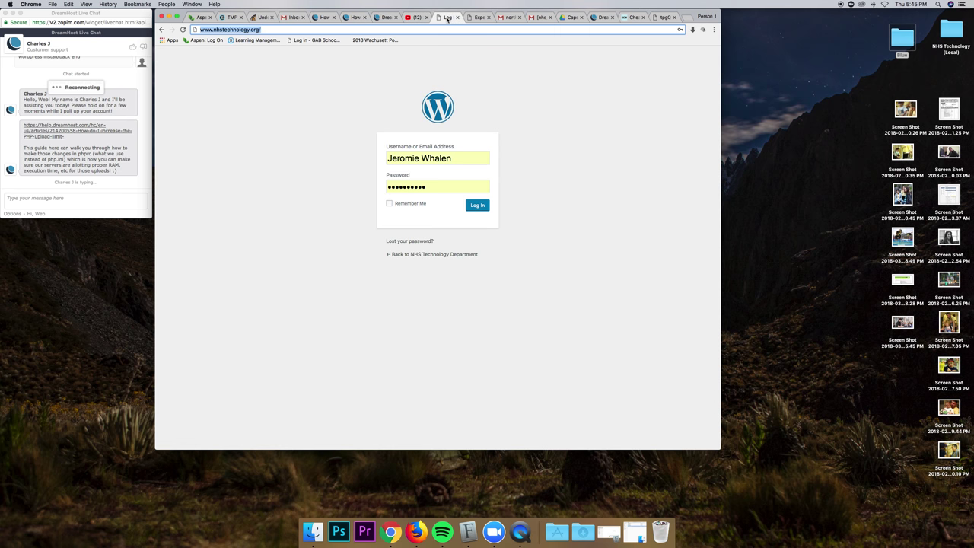
{"action": "left_click", "coordinate": [271, 29]}
{"action": "type", "text": "wp-login.php"}
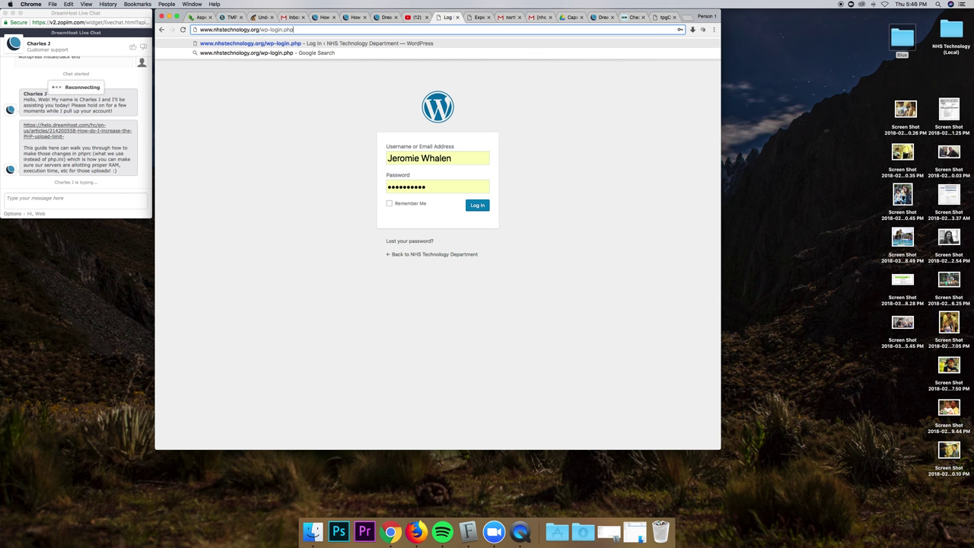
{"action": "key", "text": "Return"}
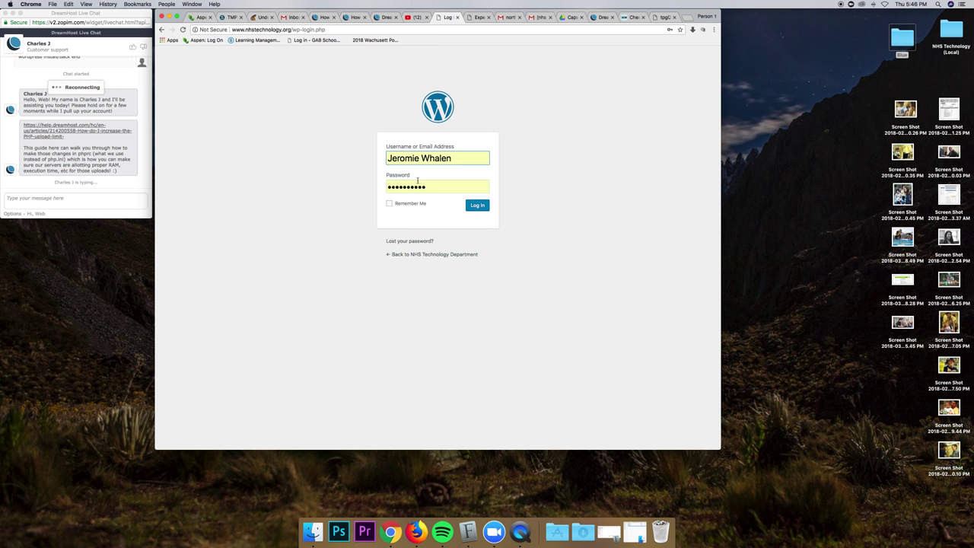
{"action": "left_click", "coordinate": [469, 207]}
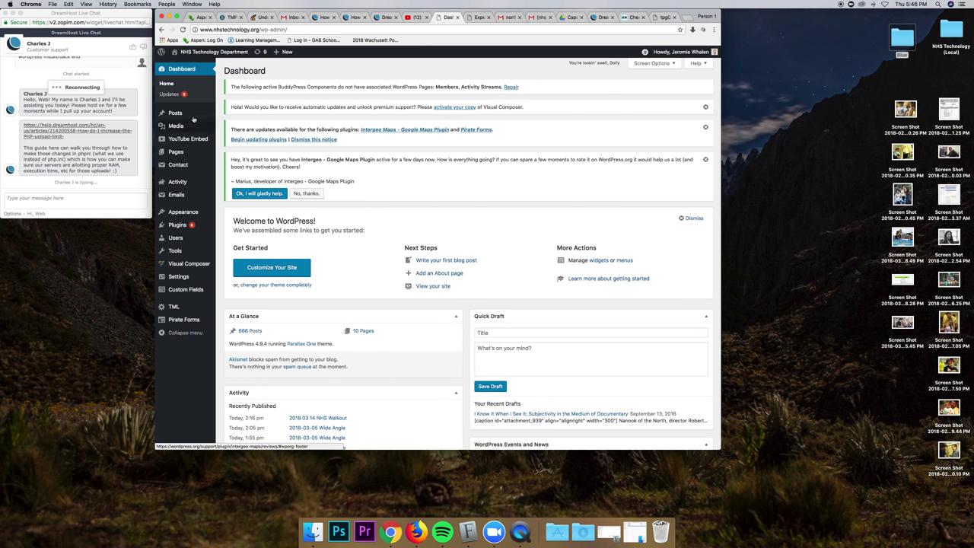
{"action": "mouse_move", "coordinate": [177, 113]}
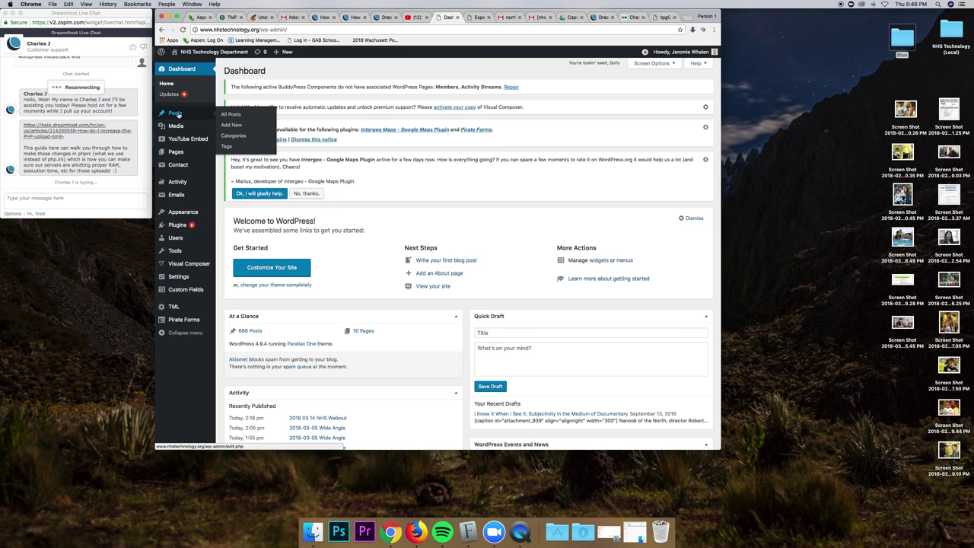
{"action": "left_click", "coordinate": [240, 125]}
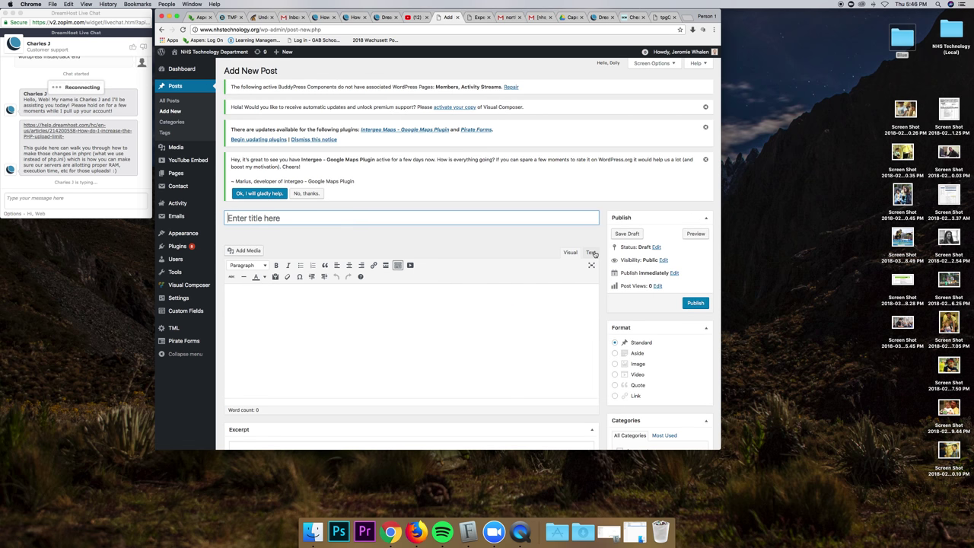
- Paste the iframe into the Text view, changing width 560 to 100% and height 315 to 365
{"action": "left_click", "coordinate": [592, 254]}
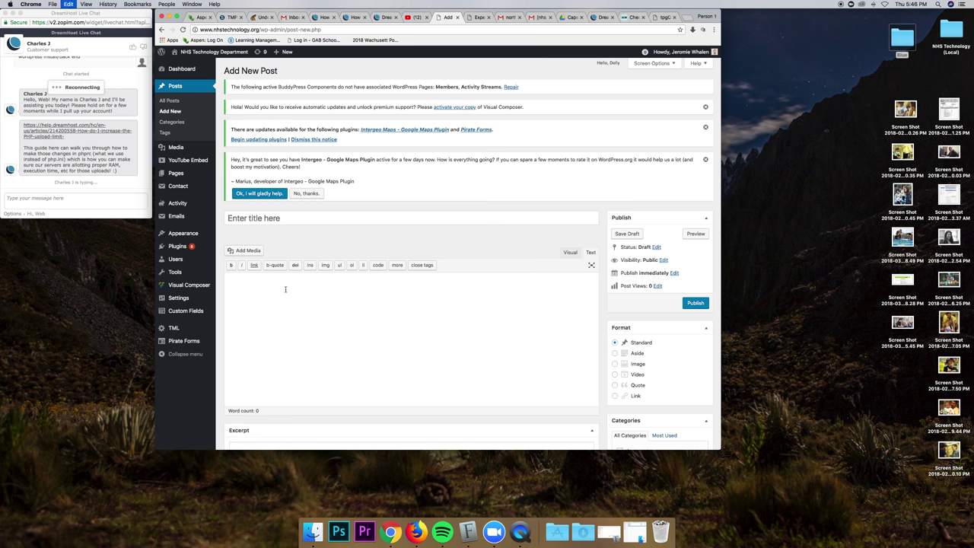
{"action": "key", "text": "super+v"}
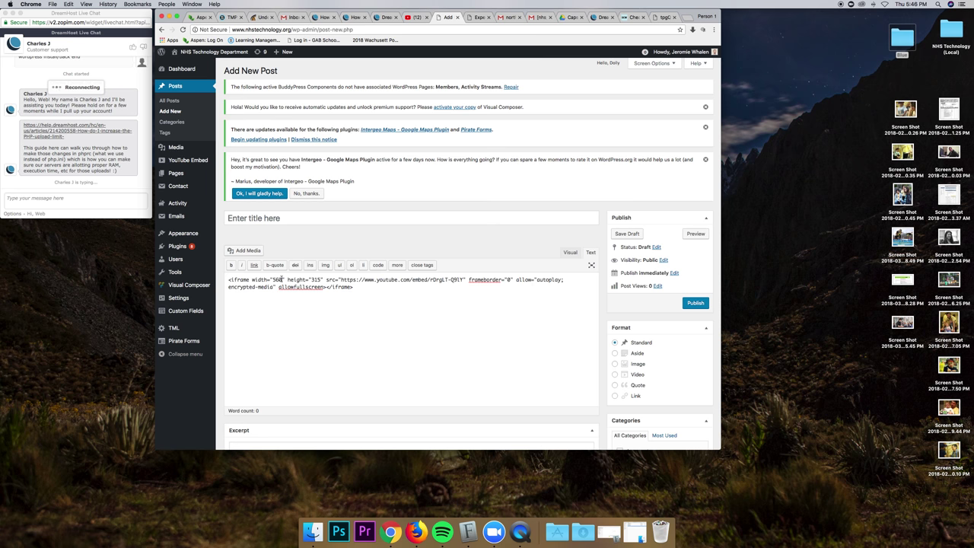
{"action": "double_click", "coordinate": [276, 279]}
{"action": "type", "text": "100"}
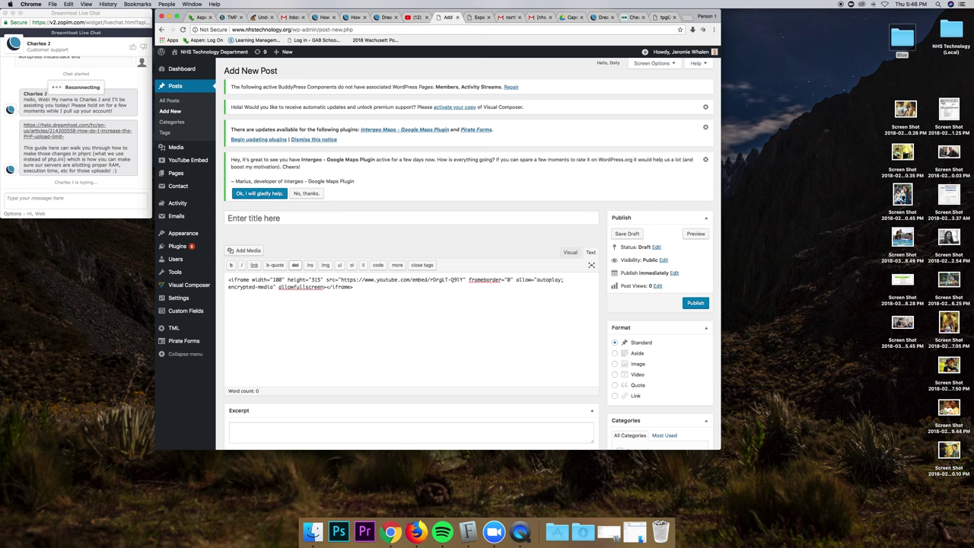
{"action": "type", "text": "%"}
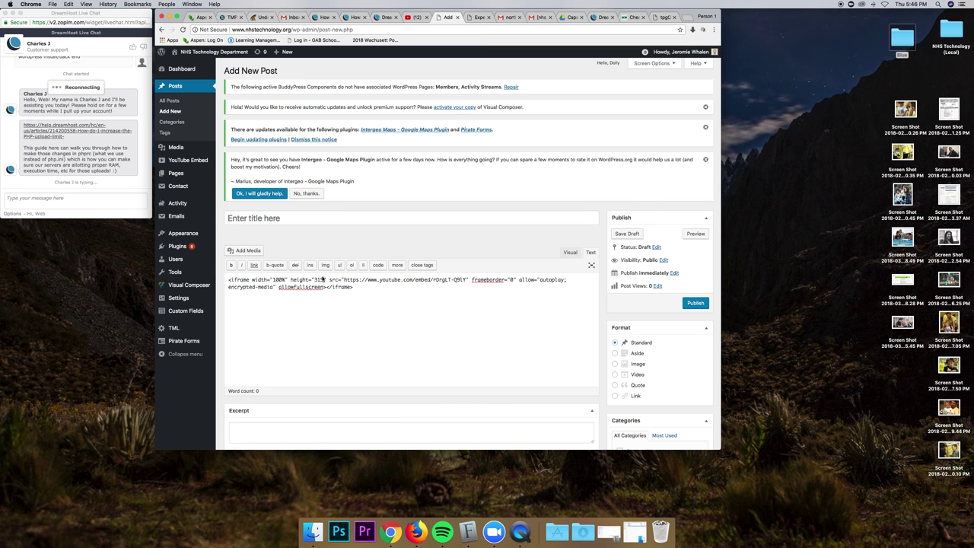
{"action": "double_click", "coordinate": [322, 279]}
{"action": "type", "text": "365"}
- Enter title '2018 NHS Walkout' and excerpt 'A walkout of students protesting gun violence'
{"action": "left_click", "coordinate": [282, 219]}
{"action": "type", "text": "2018 "}
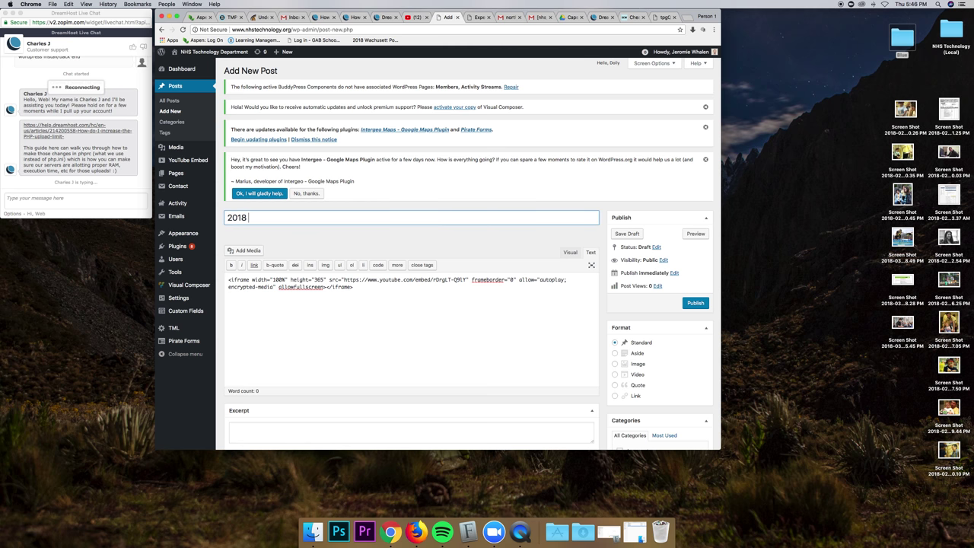
{"action": "type", "text": "NHS Walkout"}
{"action": "scroll", "coordinate": [452, 365], "scroll_direction": "down", "scroll_amount": 2}
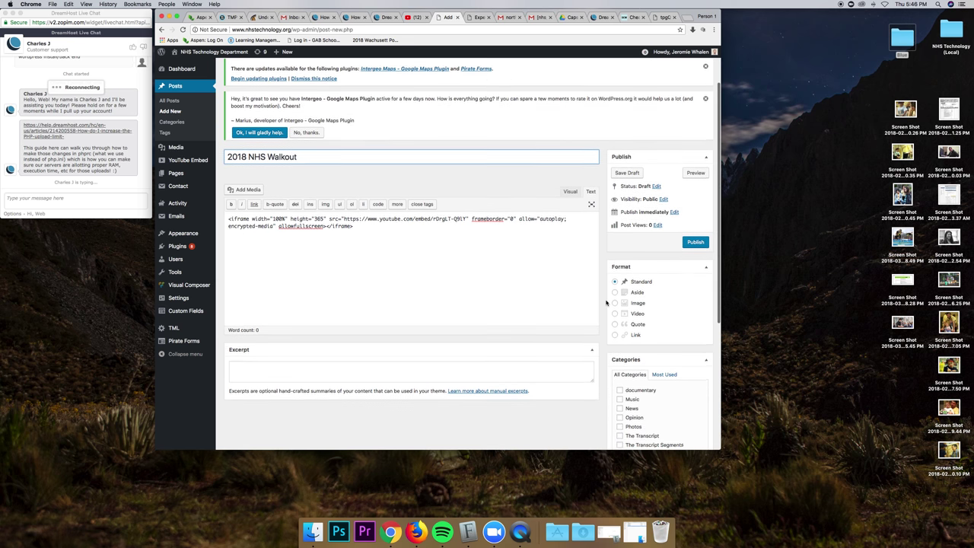
{"action": "left_click", "coordinate": [452, 367]}
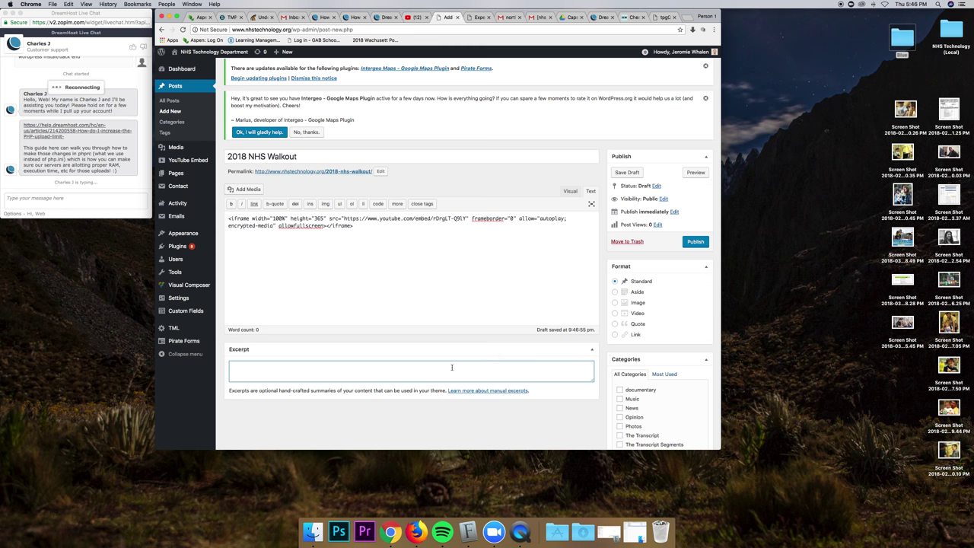
{"action": "type", "text": "A walkout of students protesting gun violence"}
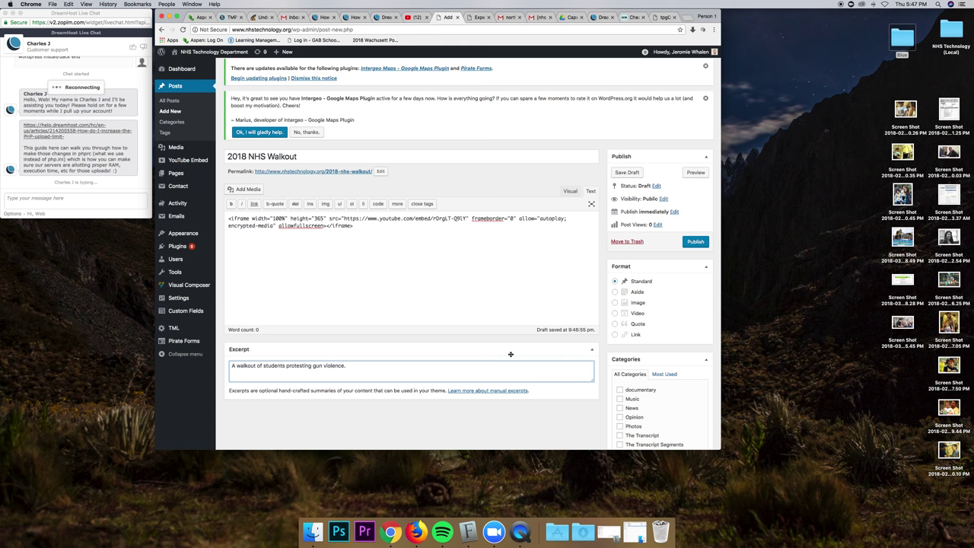
{"action": "scroll", "coordinate": [635, 342], "scroll_direction": "down", "scroll_amount": 3}
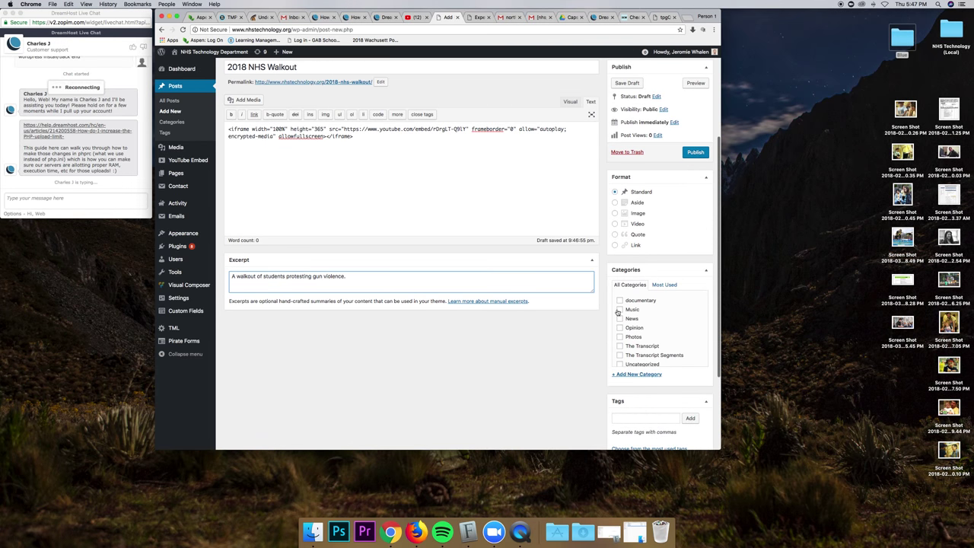
- File the post under the Videos category
{"action": "scroll", "coordinate": [628, 319], "scroll_direction": "up", "scroll_amount": 2}
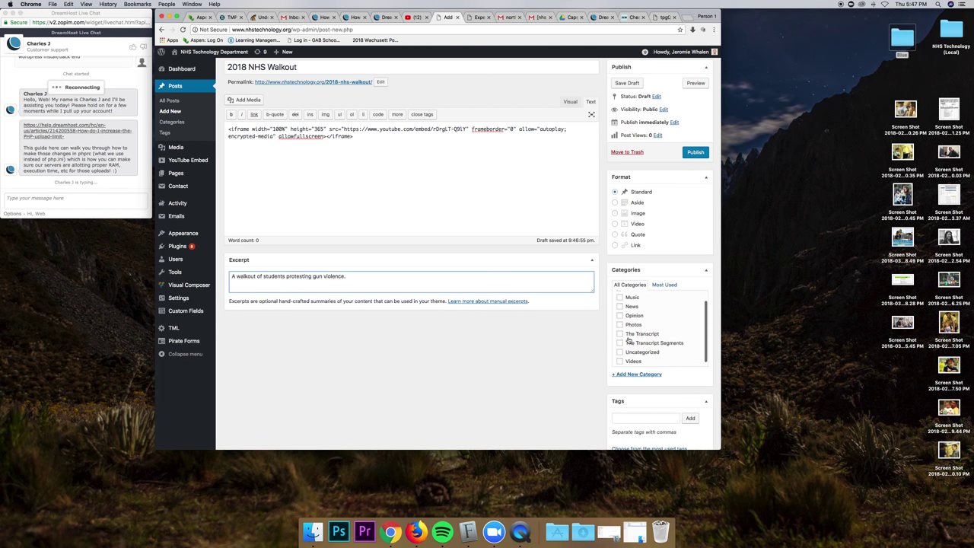
{"action": "scroll", "coordinate": [629, 341], "scroll_direction": "down", "scroll_amount": 2}
{"action": "left_click", "coordinate": [620, 359]}
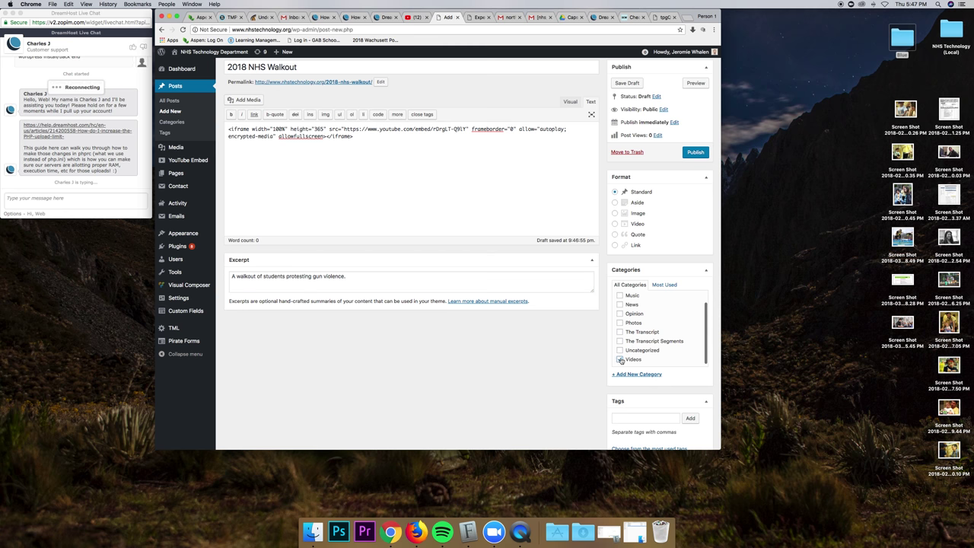
- Add the tags NHS, walkout and 2018 to the post
{"action": "scroll", "coordinate": [634, 321], "scroll_direction": "up", "scroll_amount": 1}
{"action": "scroll", "coordinate": [634, 321], "scroll_direction": "up", "scroll_amount": 1}
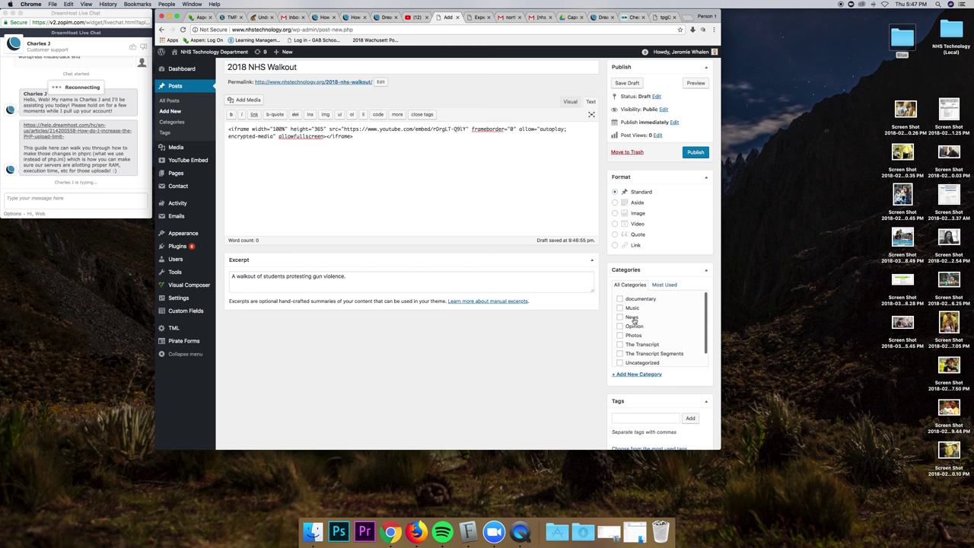
{"action": "scroll", "coordinate": [634, 321], "scroll_direction": "up", "scroll_amount": 1}
{"action": "scroll", "coordinate": [626, 319], "scroll_direction": "down", "scroll_amount": 2}
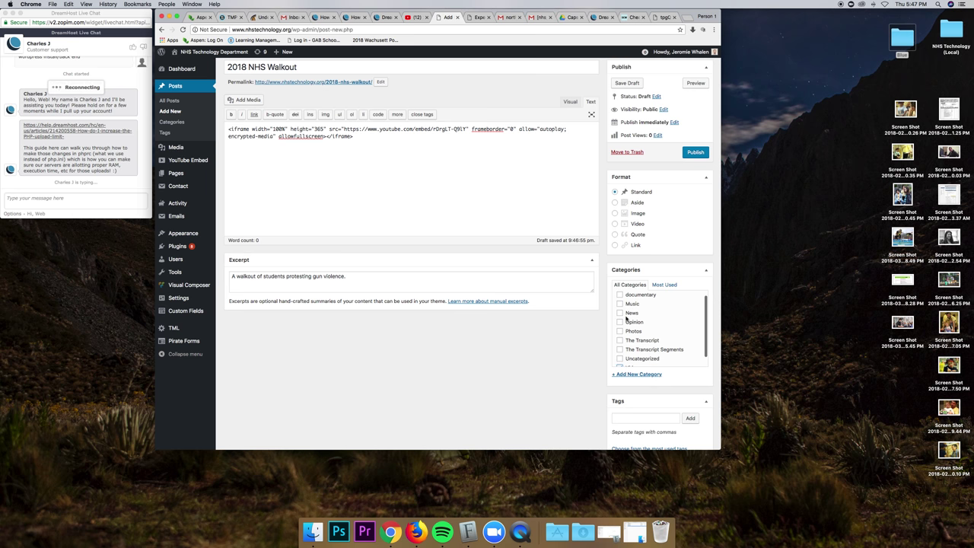
{"action": "left_click", "coordinate": [635, 418]}
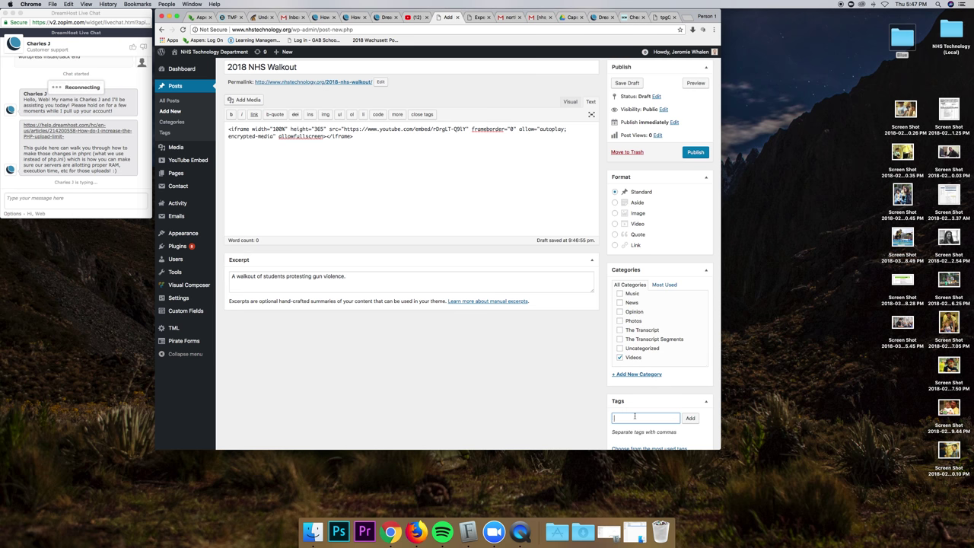
{"action": "type", "text": "NHS, walkout, 2018"}
{"action": "key", "text": "Return"}
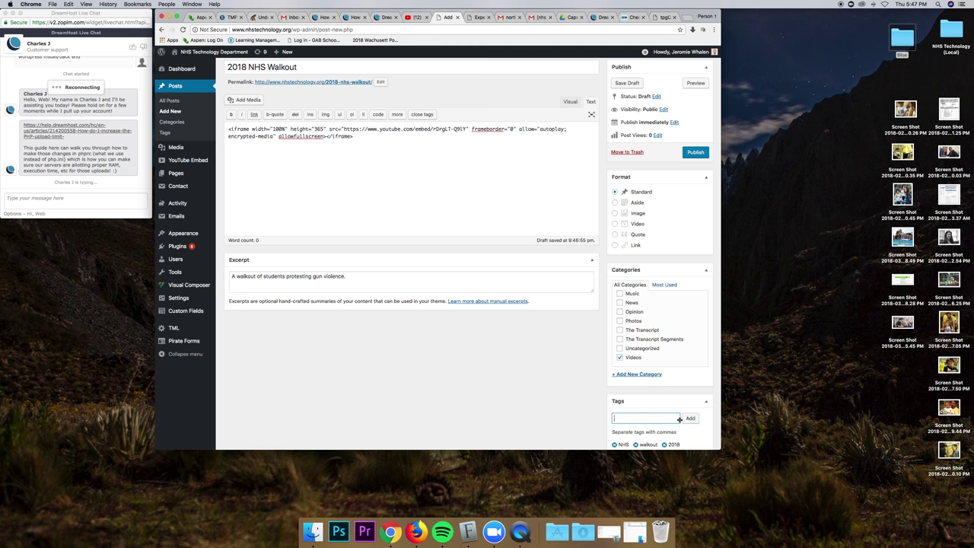
{"action": "scroll", "coordinate": [649, 393], "scroll_direction": "down", "scroll_amount": 3}
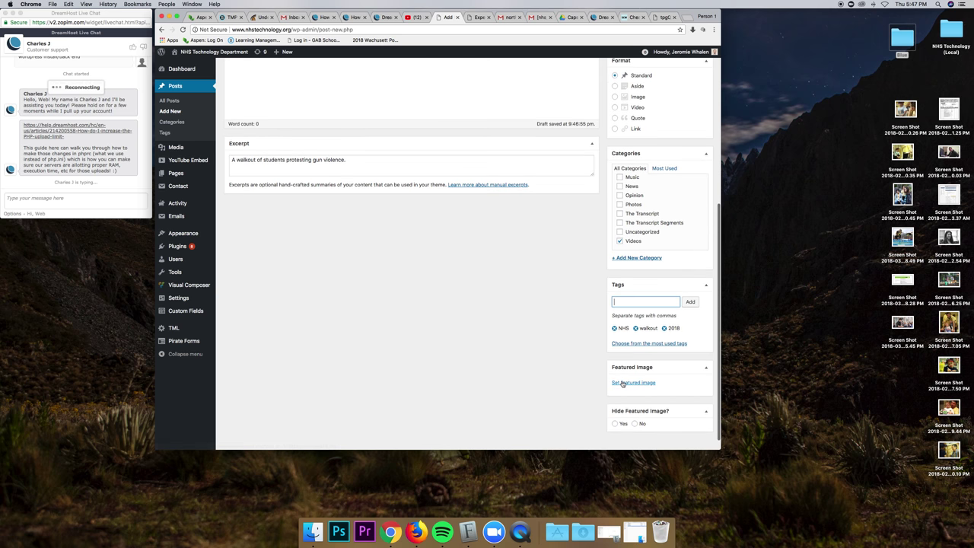
- Upload the newest Desktop screenshot from the featured image media dialog
{"action": "left_click", "coordinate": [623, 387]}
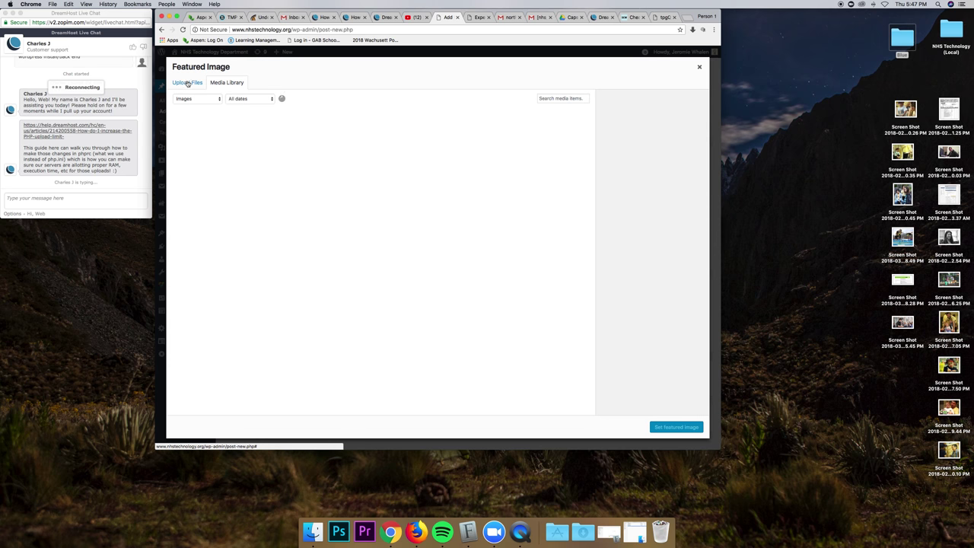
{"action": "left_click", "coordinate": [187, 83]}
{"action": "left_click", "coordinate": [438, 235]}
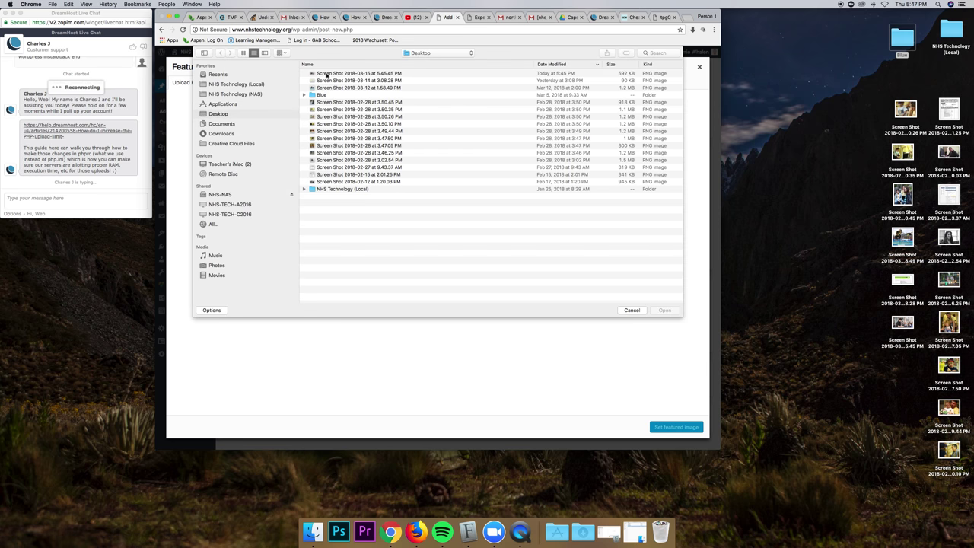
{"action": "left_click", "coordinate": [329, 73]}
{"action": "key", "text": "space"}
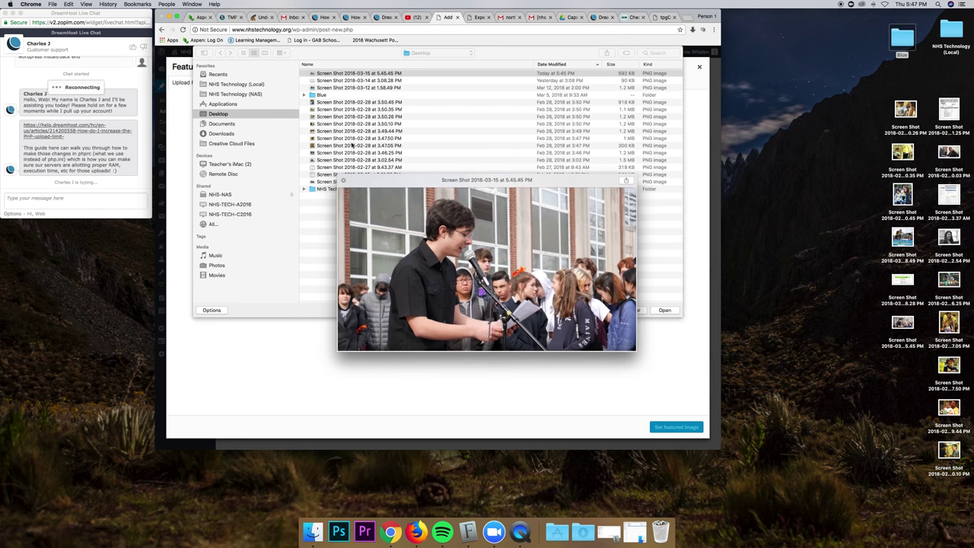
{"action": "key", "text": "space"}
{"action": "key", "text": "Return"}
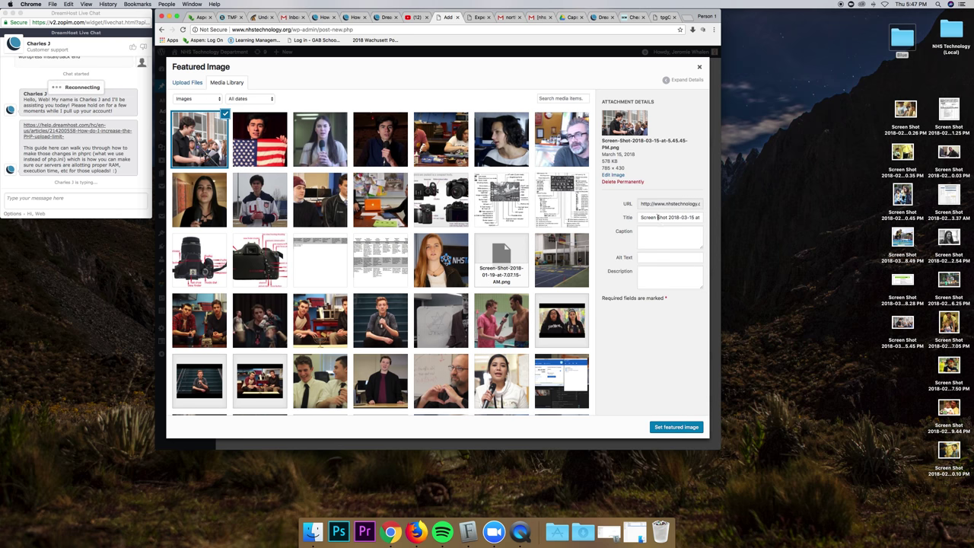
- Retitle the image 'NHS Walkout 2018' and set it as the featured image
{"action": "triple_click", "coordinate": [658, 218]}
{"action": "type", "text": "NHS Walkout 2018"}
{"action": "left_click", "coordinate": [676, 428]}
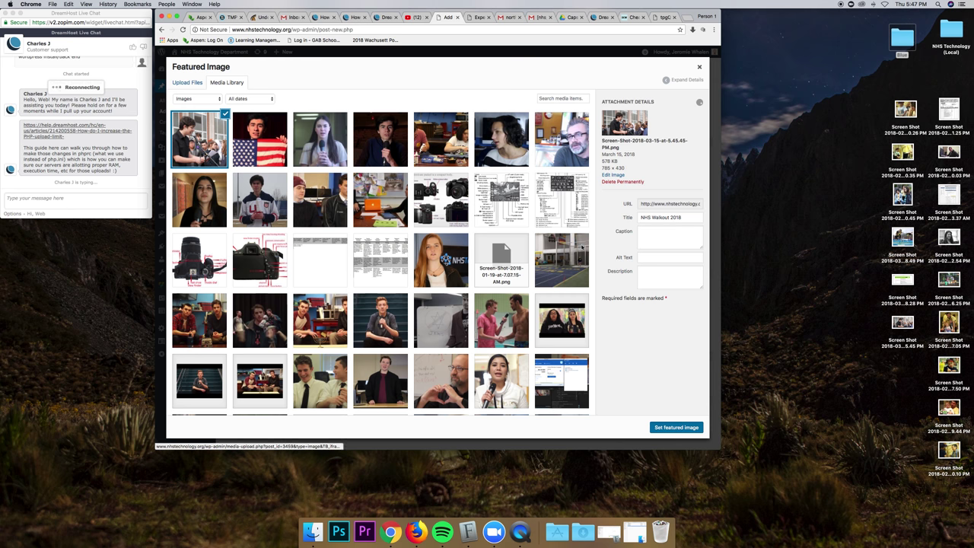
- Publish the finished '2018 NHS Walkout' post from the top of the editor
{"action": "scroll", "coordinate": [627, 423], "scroll_direction": "down", "scroll_amount": 3}
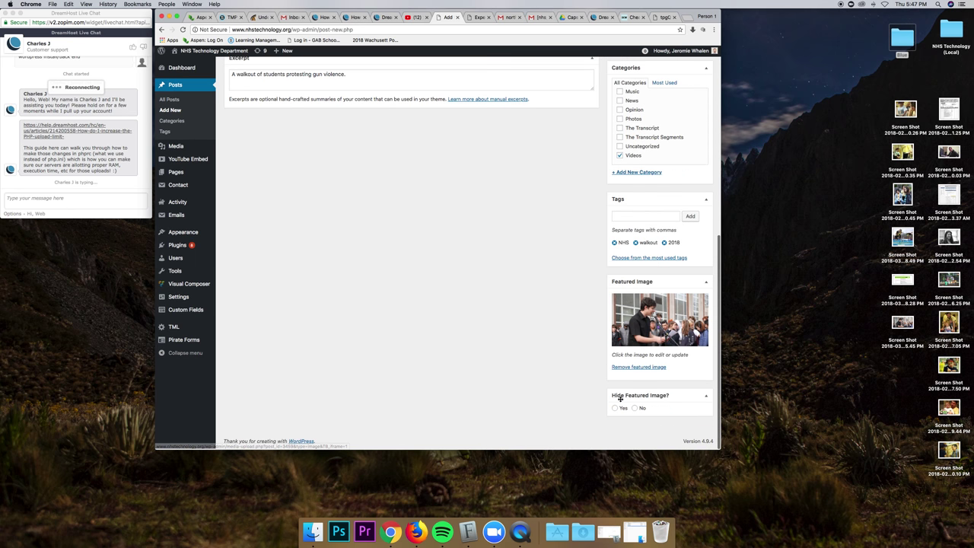
{"action": "scroll", "coordinate": [607, 331], "scroll_direction": "up", "scroll_amount": 5}
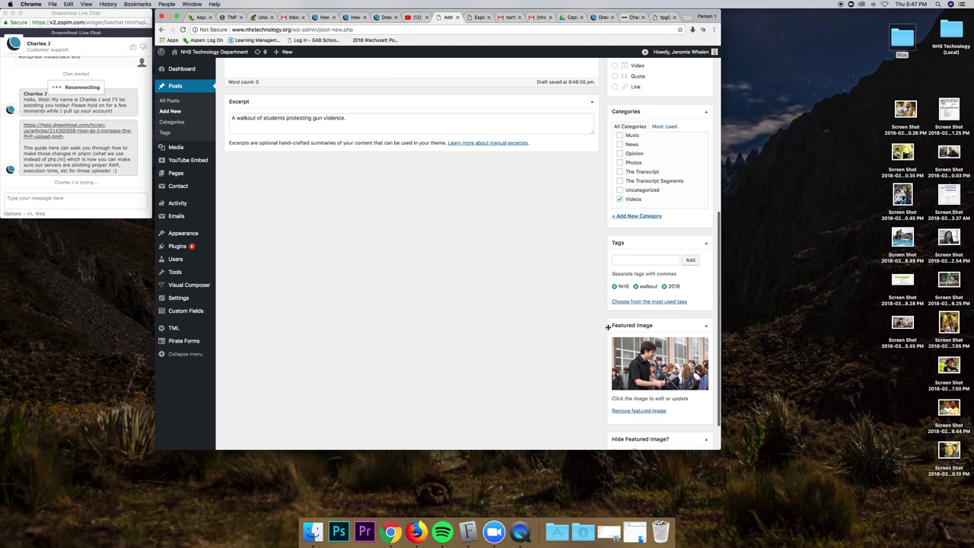
{"action": "scroll", "coordinate": [609, 327], "scroll_direction": "up", "scroll_amount": 3}
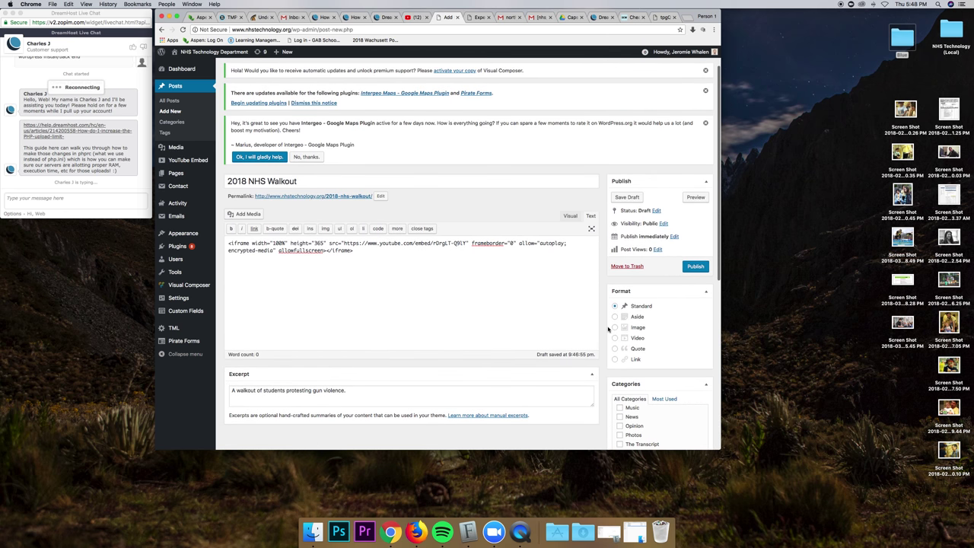
{"action": "left_click", "coordinate": [695, 268]}
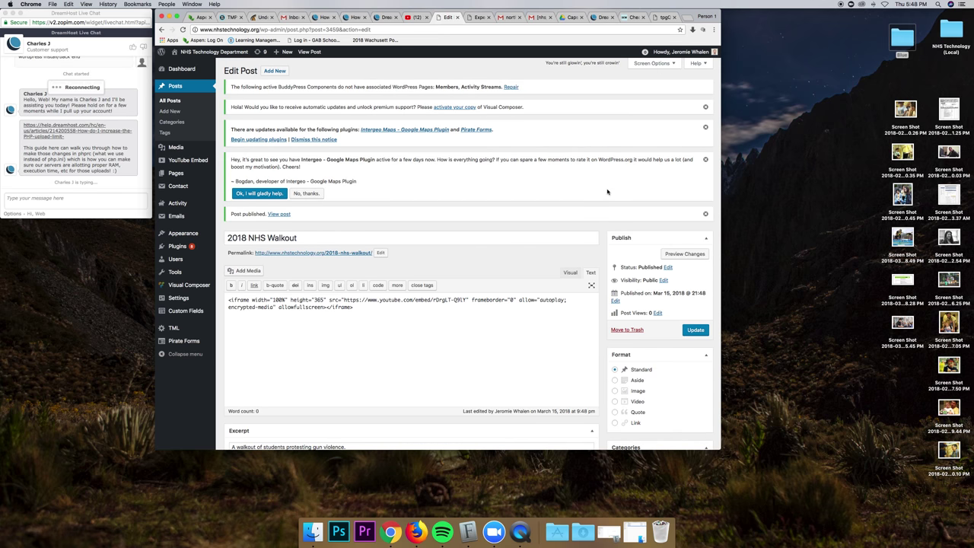
- Tick The Transcript and The Transcript Segments, update the post, then open the live site
{"action": "scroll", "coordinate": [621, 243], "scroll_direction": "down", "scroll_amount": 3}
{"action": "scroll", "coordinate": [621, 380], "scroll_direction": "down", "scroll_amount": 2}
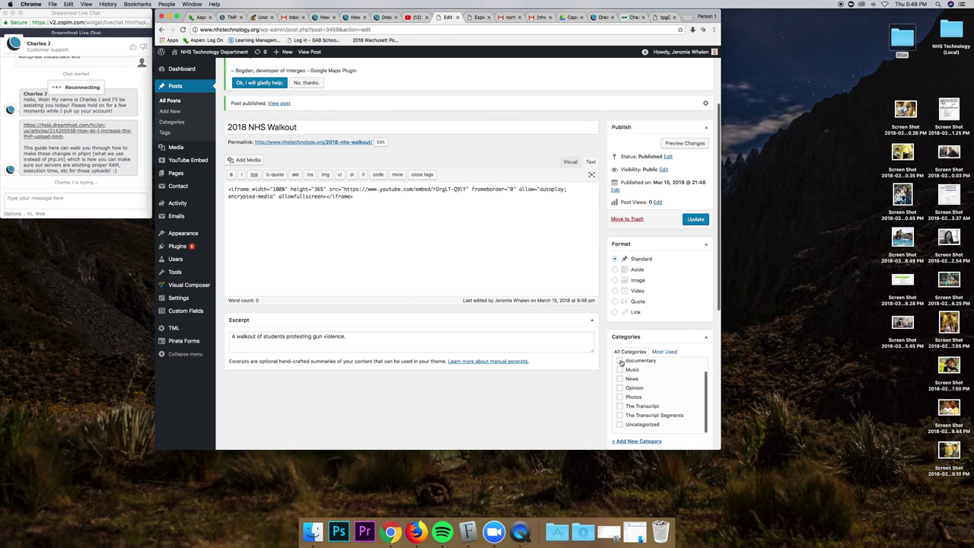
{"action": "left_click", "coordinate": [619, 407]}
{"action": "left_click", "coordinate": [621, 417]}
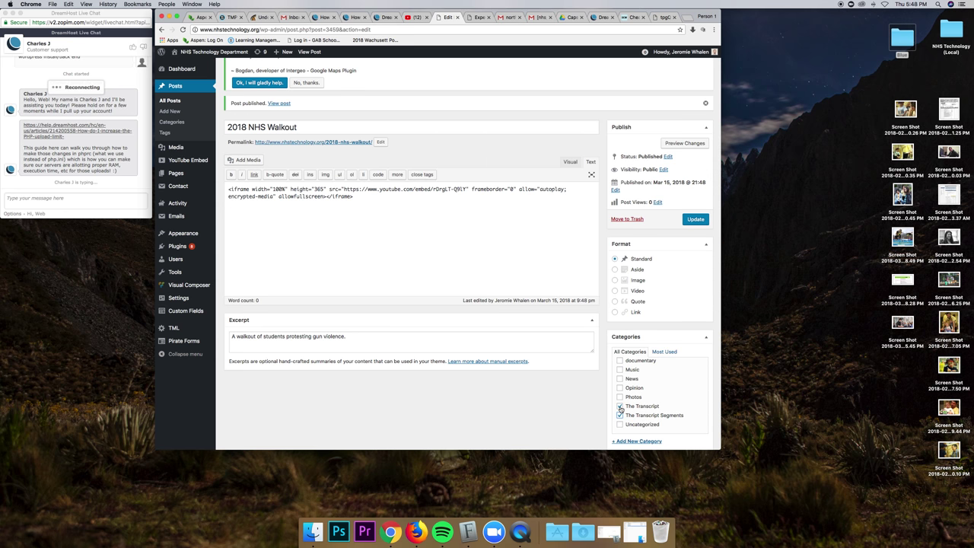
{"action": "scroll", "coordinate": [609, 392], "scroll_direction": "up", "scroll_amount": 2}
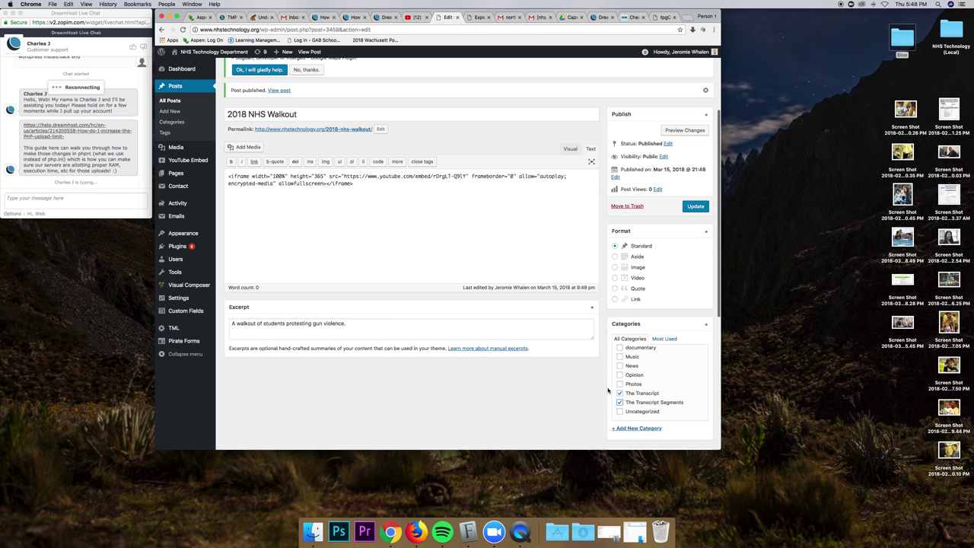
{"action": "left_click", "coordinate": [696, 249]}
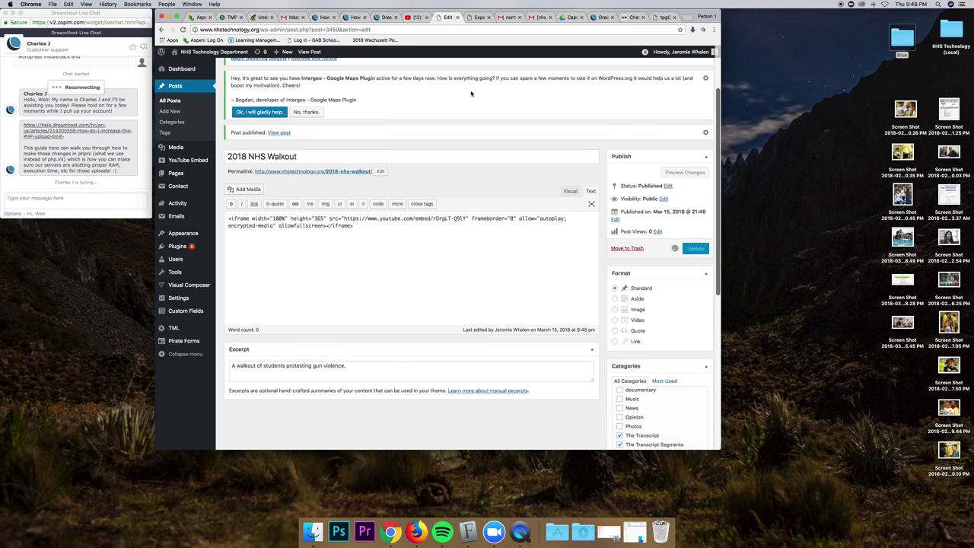
{"action": "mouse_move", "coordinate": [220, 57]}
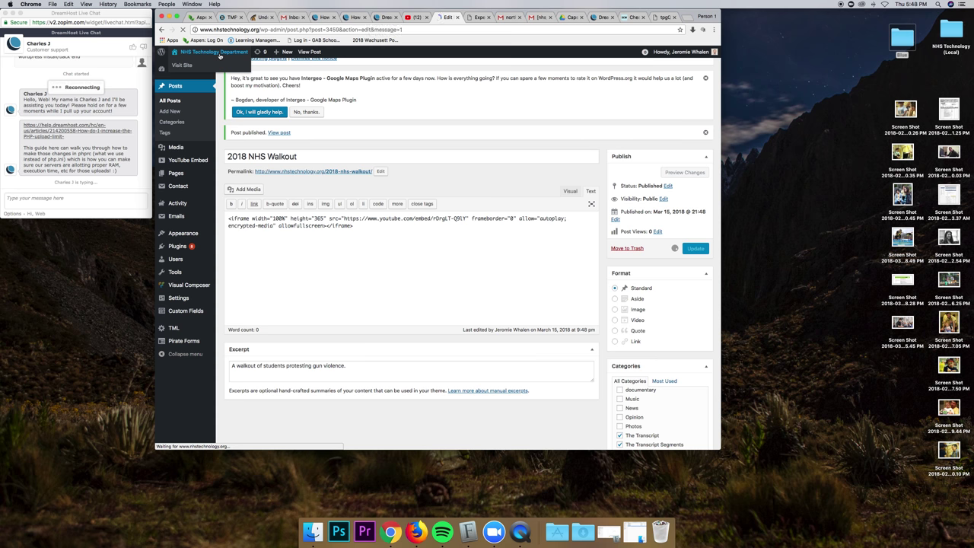
{"action": "left_click", "coordinate": [221, 54], "text": "super"}
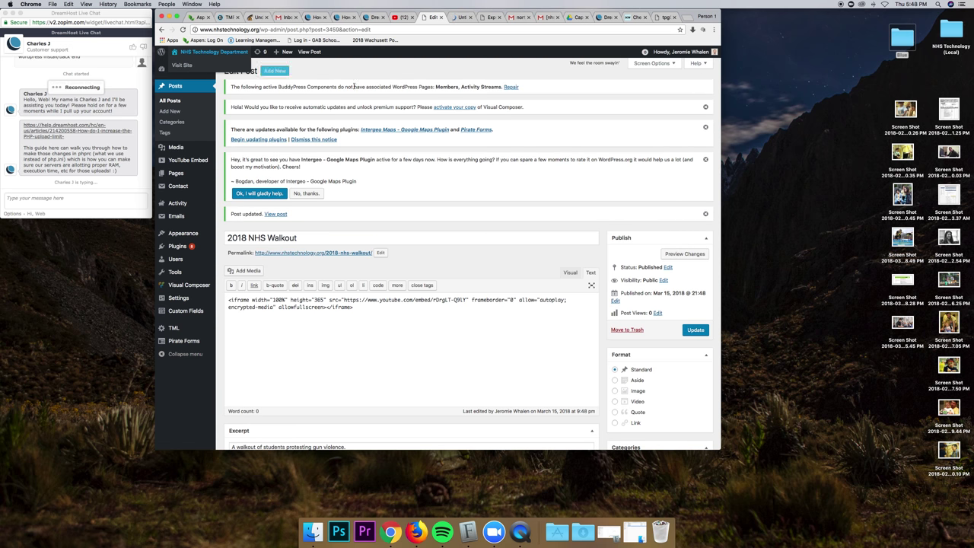
- Browse the live site's THE TRANSCRIPT page to confirm '2018 NHS Walkout' is listed first
{"action": "left_click", "coordinate": [462, 17]}
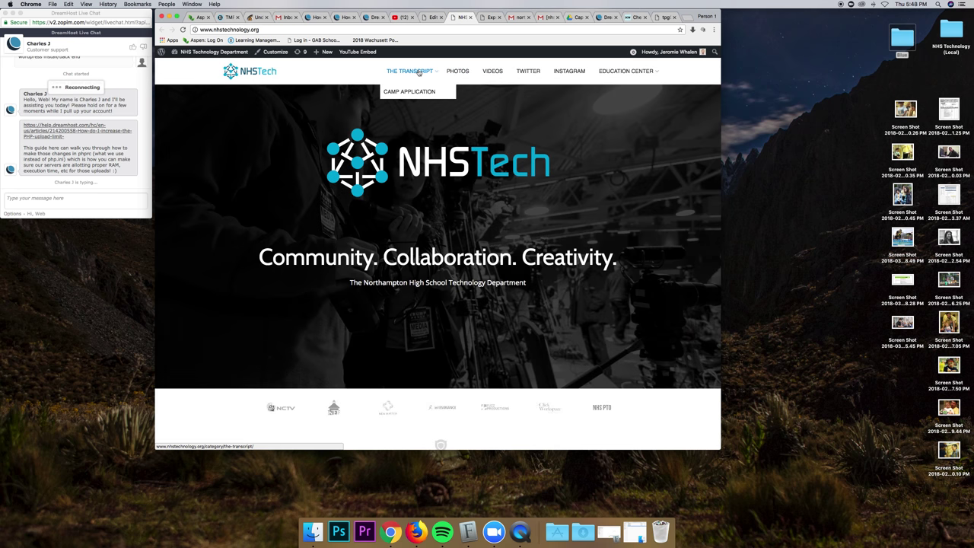
{"action": "left_click", "coordinate": [419, 71]}
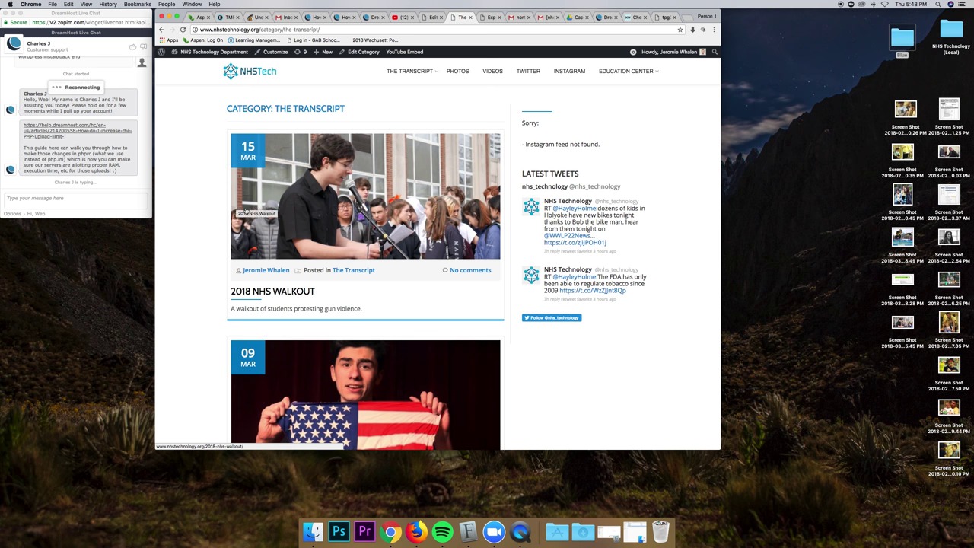
{"action": "scroll", "coordinate": [209, 212], "scroll_direction": "down", "scroll_amount": 10}
{"action": "scroll", "coordinate": [210, 212], "scroll_direction": "down", "scroll_amount": 6}
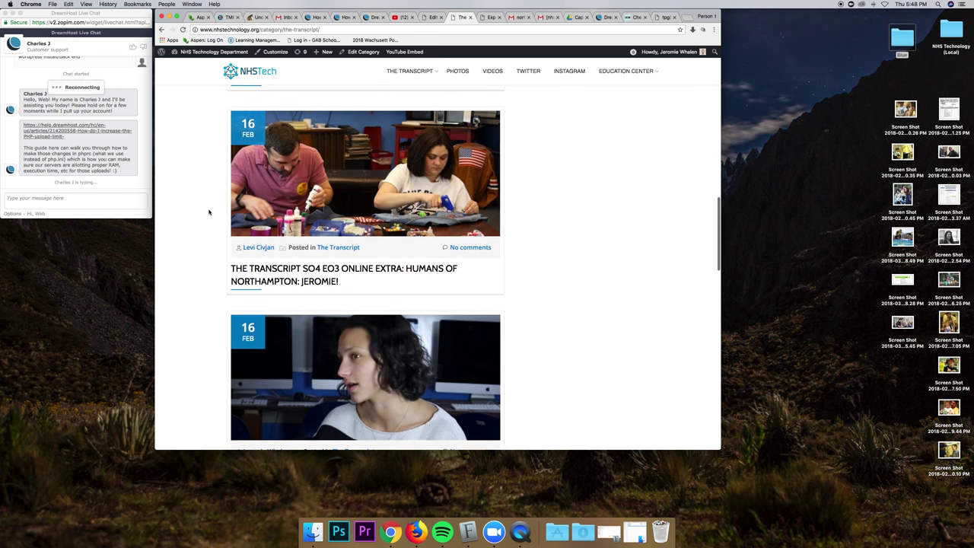
{"action": "scroll", "coordinate": [210, 213], "scroll_direction": "up", "scroll_amount": 8}
{"action": "scroll", "coordinate": [209, 212], "scroll_direction": "up", "scroll_amount": 10}
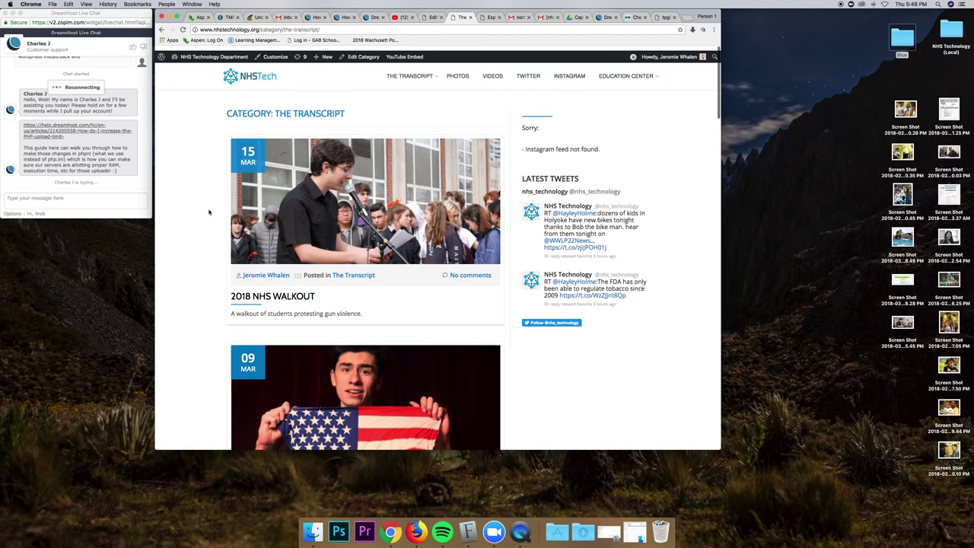
{"action": "scroll", "coordinate": [209, 212], "scroll_direction": "down", "scroll_amount": 3}
{"action": "scroll", "coordinate": [209, 212], "scroll_direction": "up", "scroll_amount": 3}
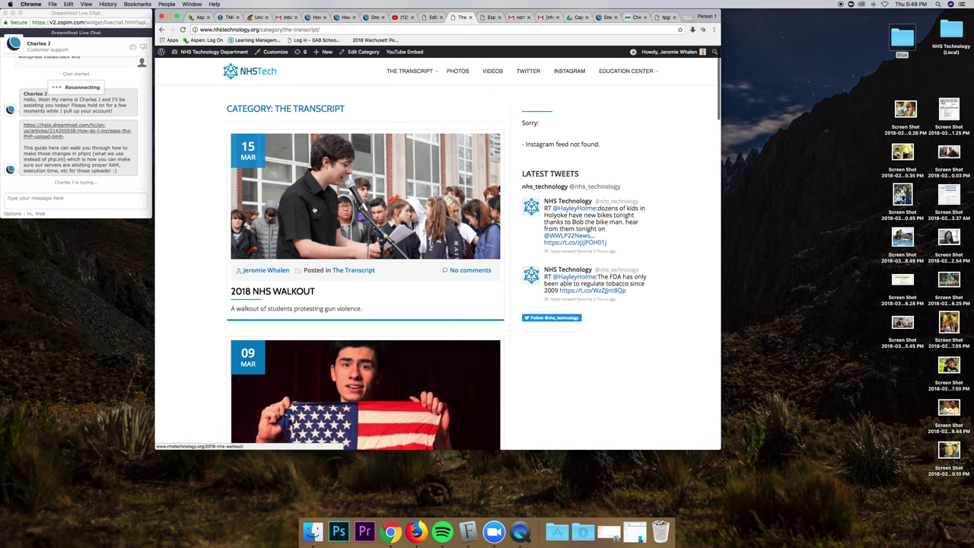
{"action": "scroll", "coordinate": [314, 209], "scroll_direction": "down", "scroll_amount": 8}
{"action": "scroll", "coordinate": [314, 210], "scroll_direction": "up", "scroll_amount": 9}
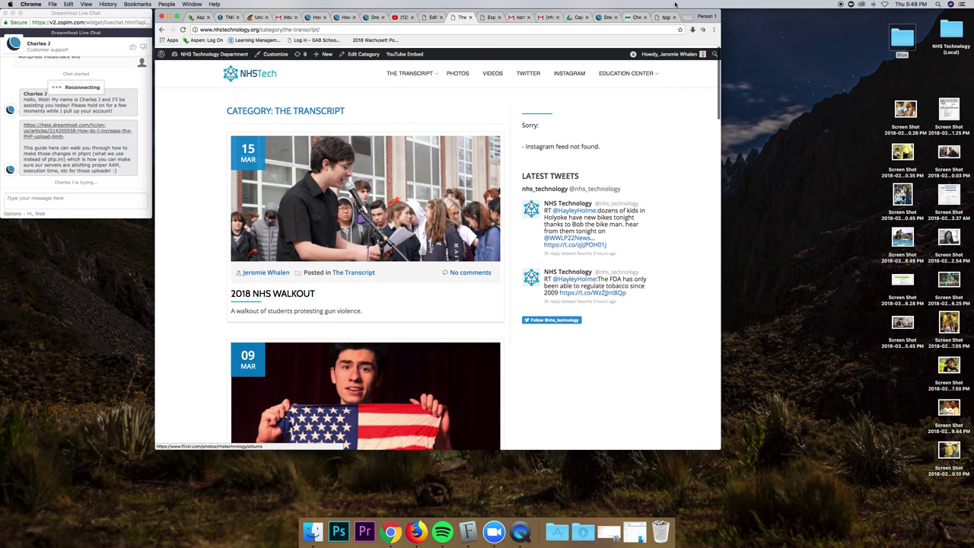